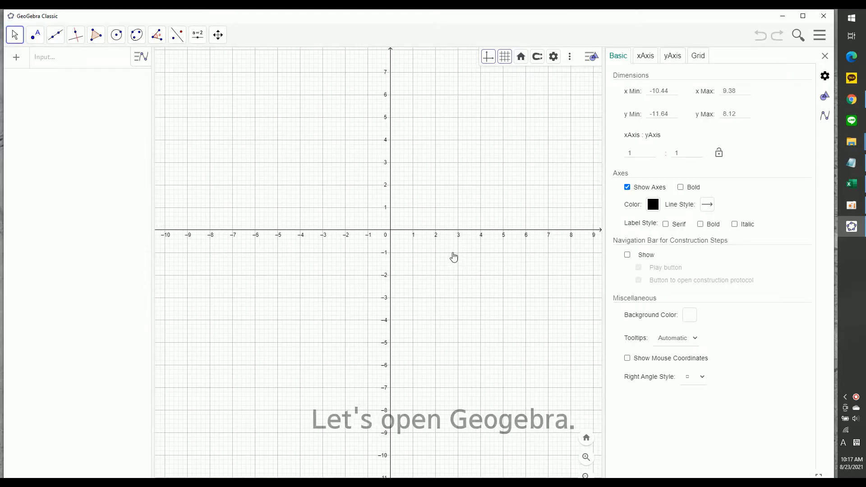
Plot the circle x² + y² = 5² as an equation in the Algebra view
{"action": "left_click_drag", "start_coordinate": [455, 257], "coordinate": [425, 253]}
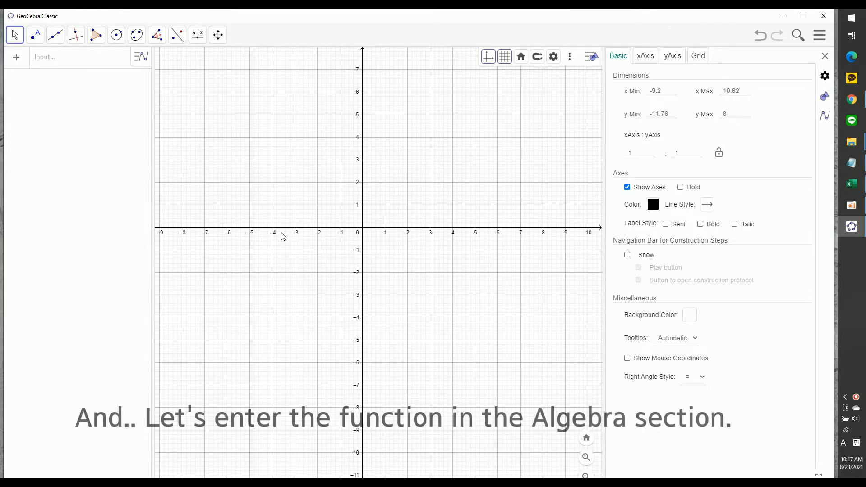
{"action": "left_click", "coordinate": [89, 73]}
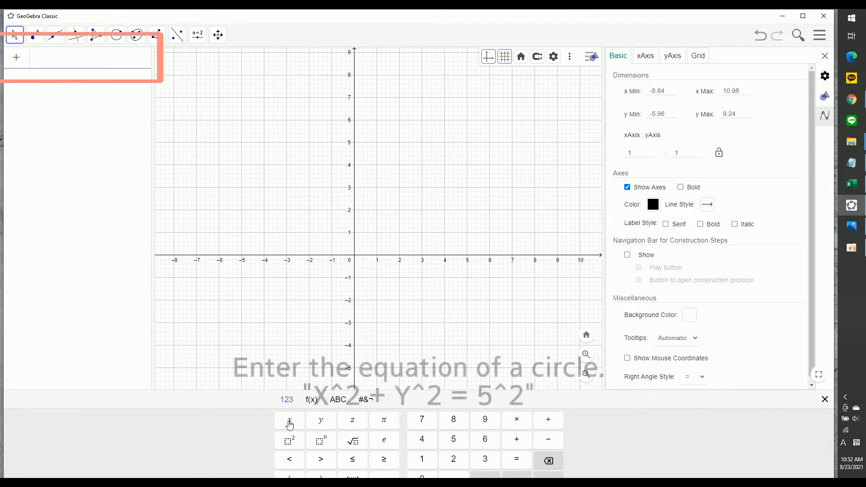
{"action": "left_click", "coordinate": [289, 420]}
{"action": "left_click", "coordinate": [290, 440]}
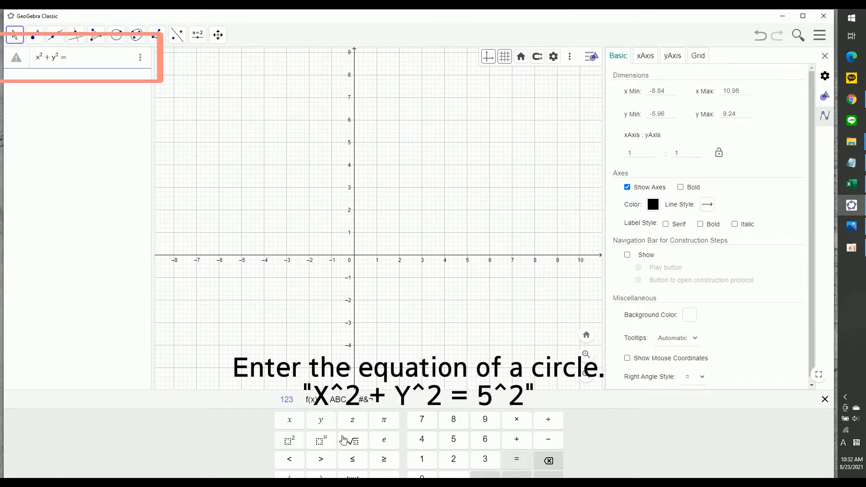
{"action": "left_click", "coordinate": [291, 440]}
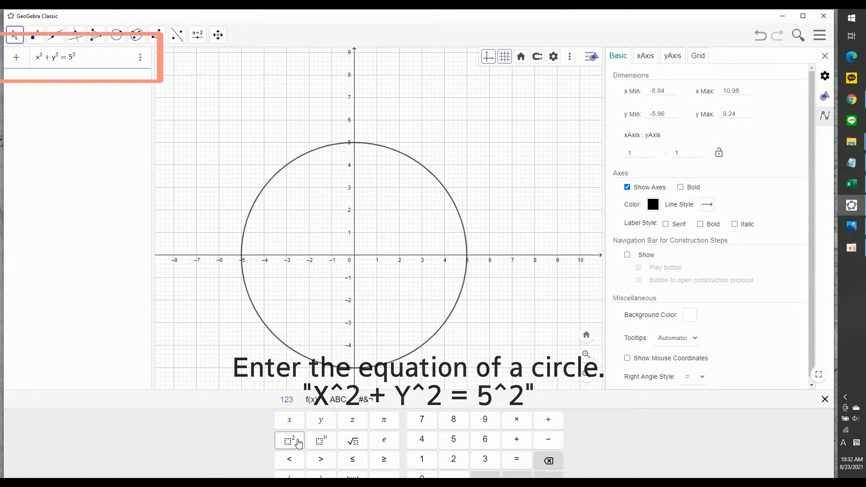
{"action": "key", "text": "Return"}
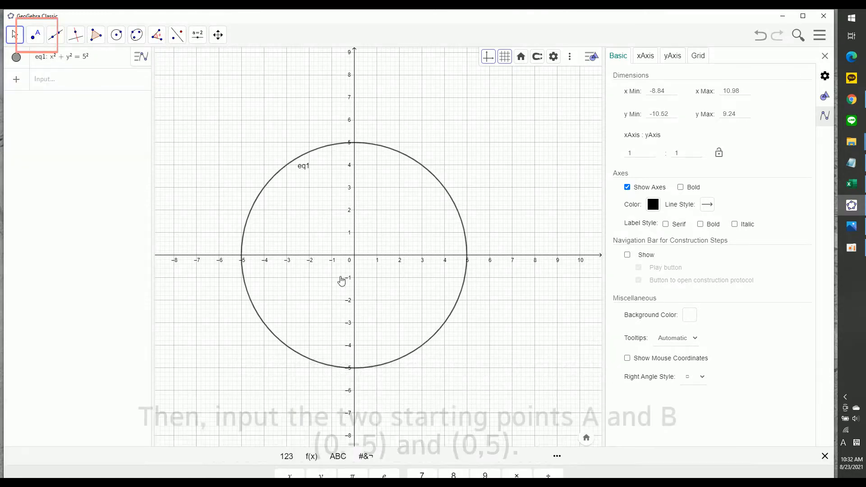
Place points A at (0, -5) and B at (0, 5) where the circle crosses the y-axis
{"action": "left_click_drag", "start_coordinate": [343, 282], "coordinate": [303, 239]}
{"action": "left_click", "coordinate": [74, 79]}
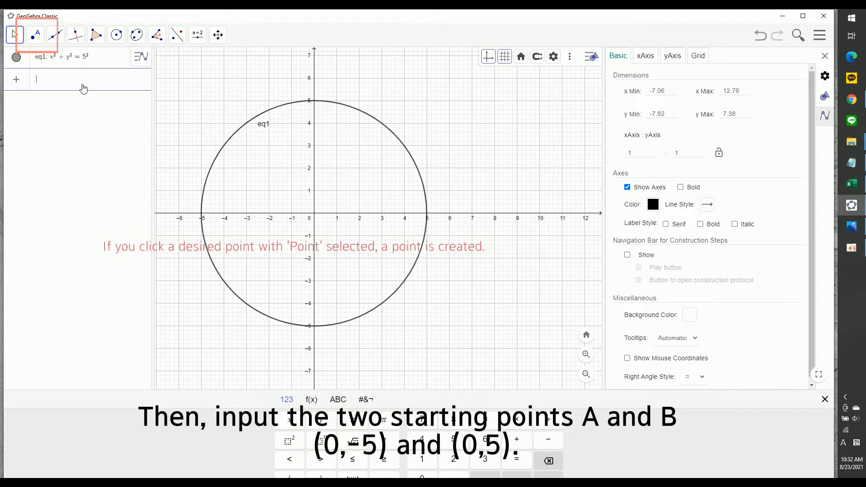
{"action": "left_click", "coordinate": [35, 35]}
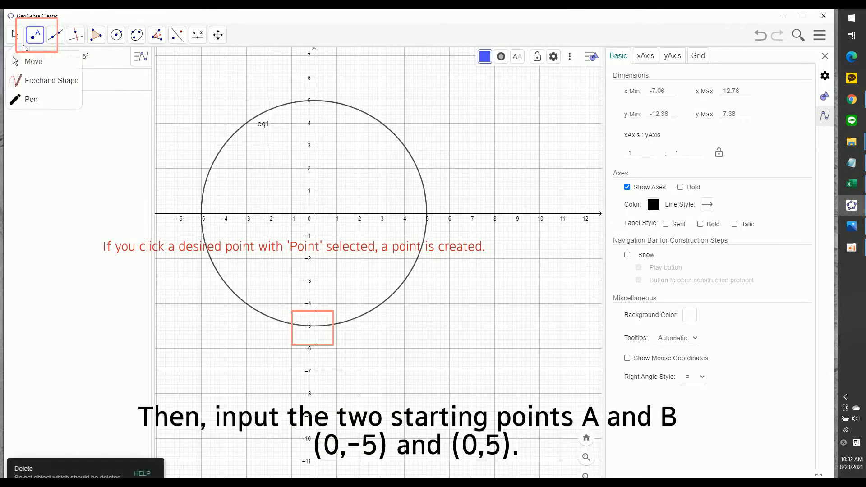
{"action": "left_click", "coordinate": [43, 60]}
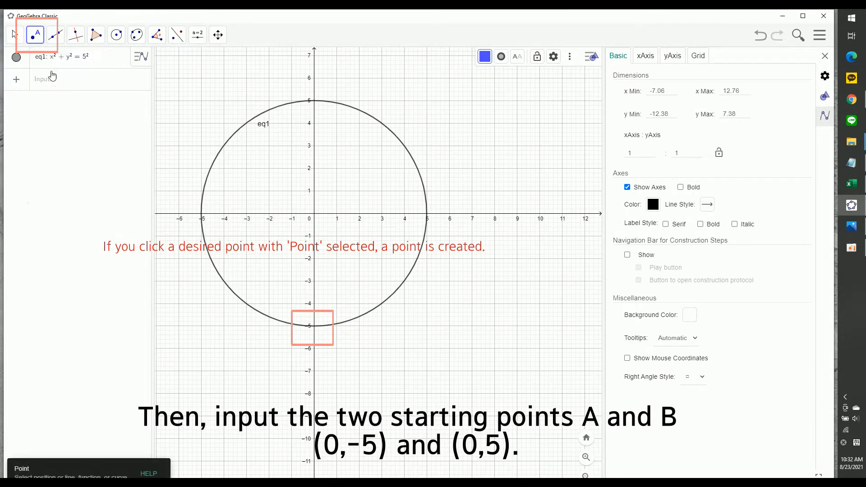
{"action": "left_click", "coordinate": [314, 329]}
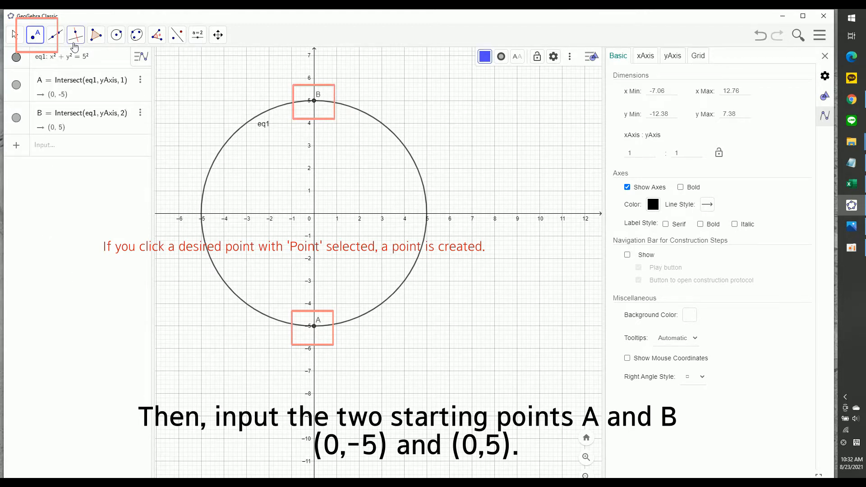
{"action": "left_click", "coordinate": [71, 150]}
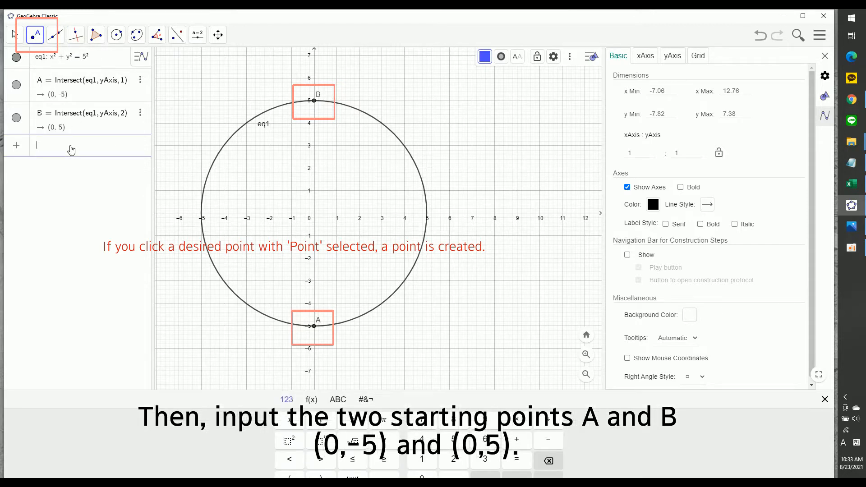
Create a number slider a above the circle, with minimum 0, maximum 30 and increment 1
{"action": "left_click", "coordinate": [199, 39]}
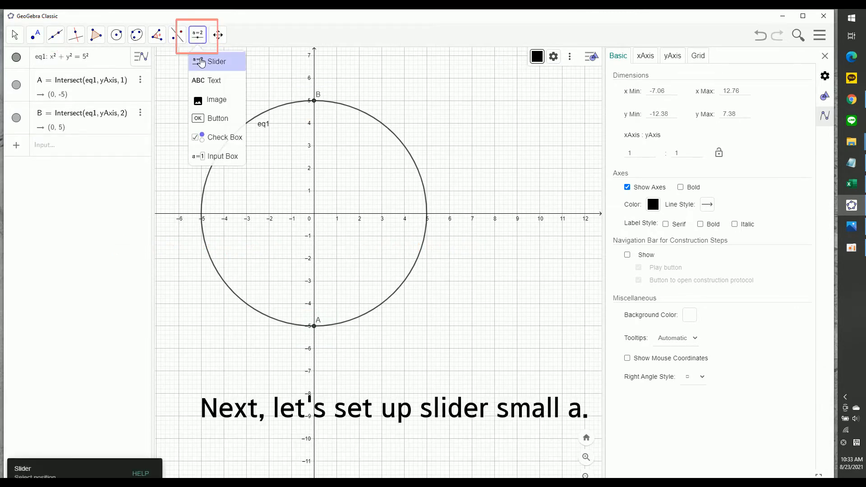
{"action": "left_click", "coordinate": [201, 61]}
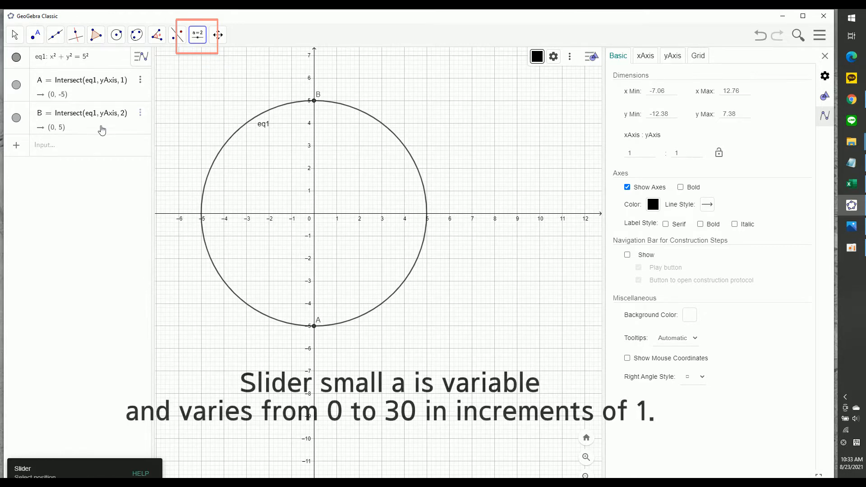
{"action": "left_click", "coordinate": [184, 80]}
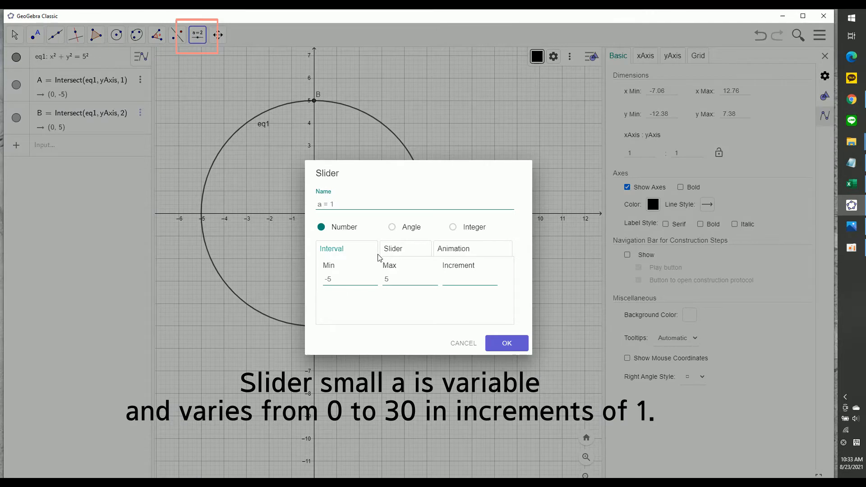
{"action": "left_click", "coordinate": [348, 278]}
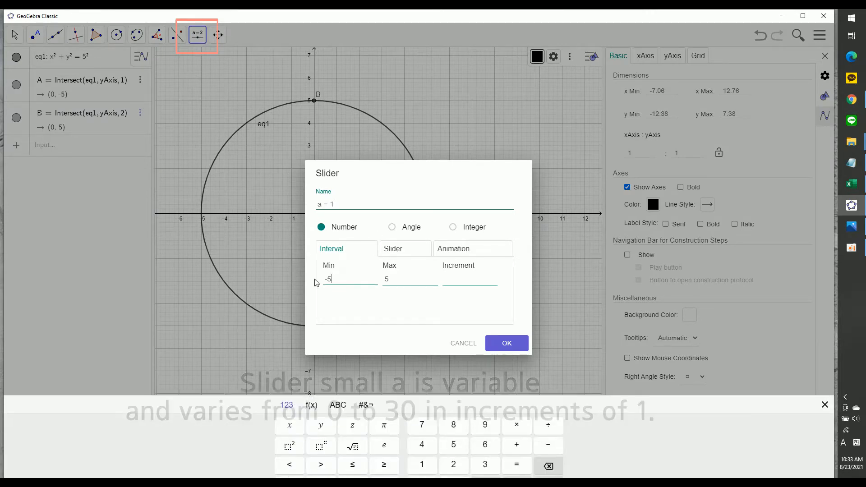
{"action": "left_click_drag", "start_coordinate": [314, 279], "coordinate": [285, 285]}
{"action": "type", "text": "0"}
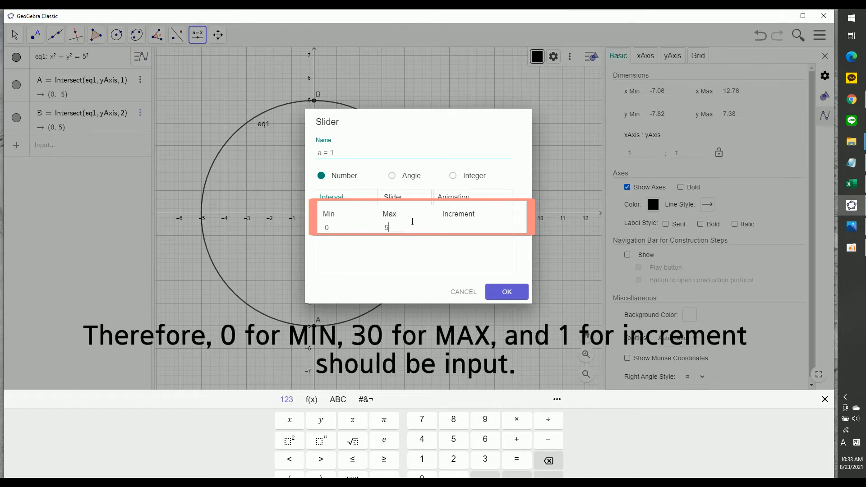
{"action": "type", "text": "30"}
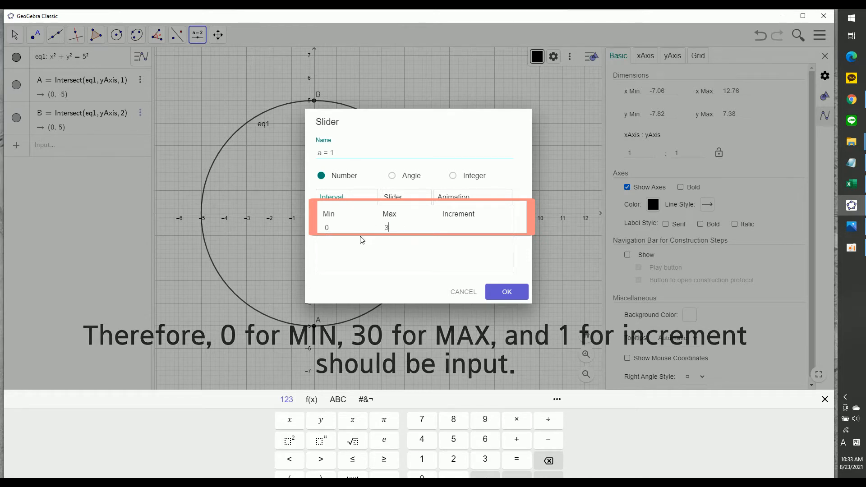
{"action": "left_click", "coordinate": [478, 233]}
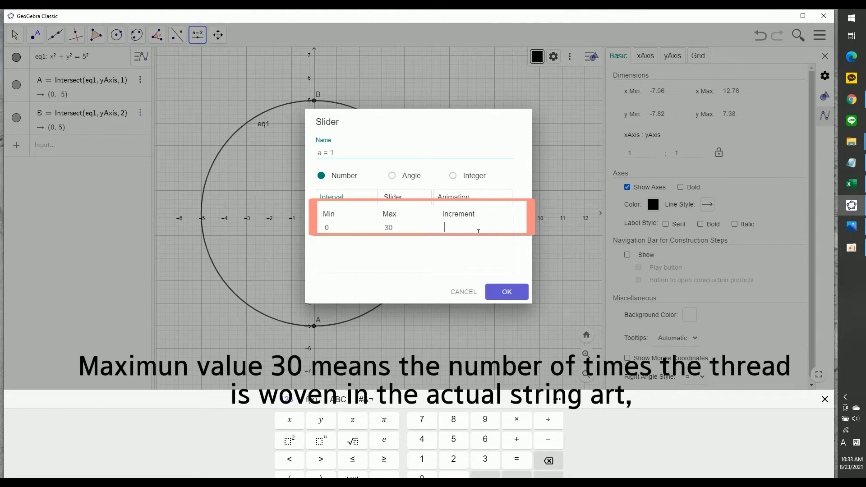
{"action": "type", "text": "1"}
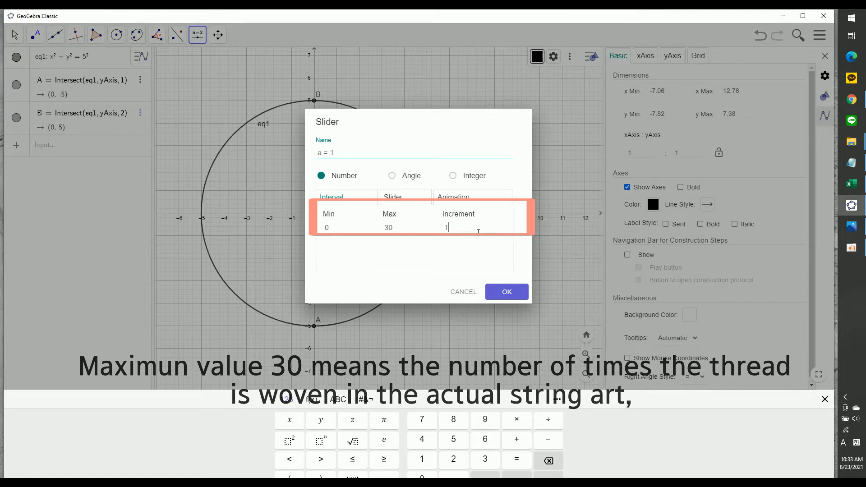
{"action": "left_click", "coordinate": [502, 292]}
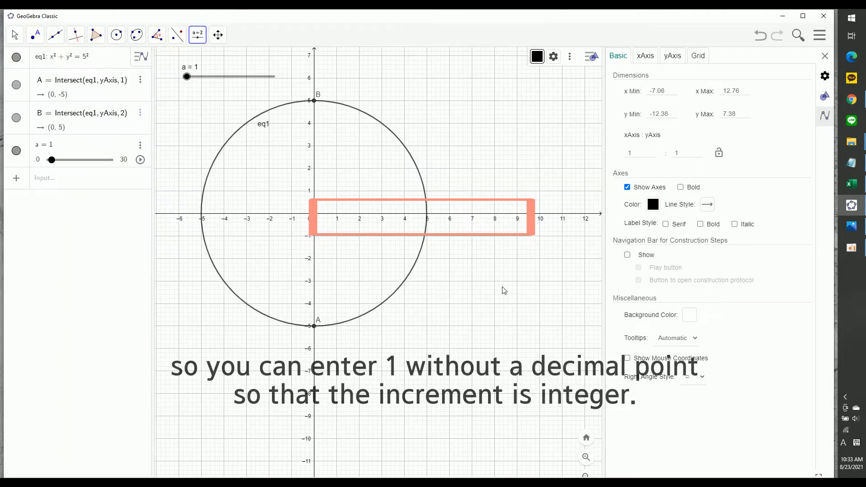
Define point A1 as Rotate(A, 360°/60 a)
{"action": "left_click", "coordinate": [119, 184]}
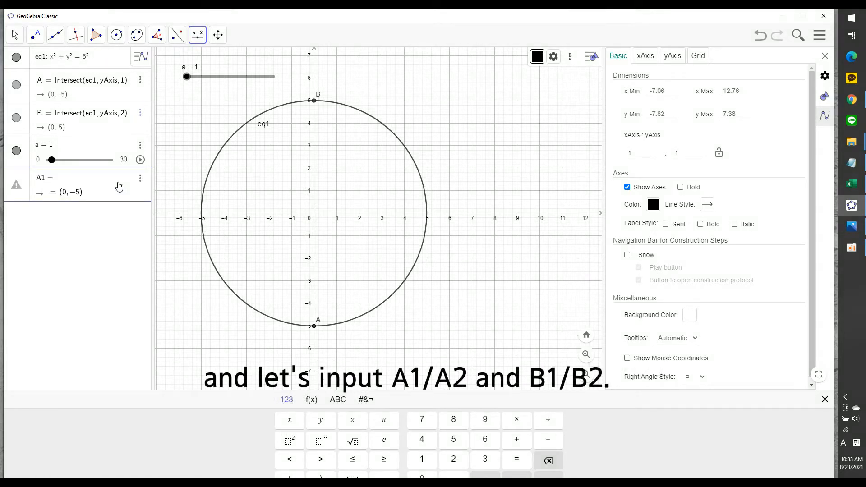
{"action": "type", "text": "A1 = Rotate(A, 360"}
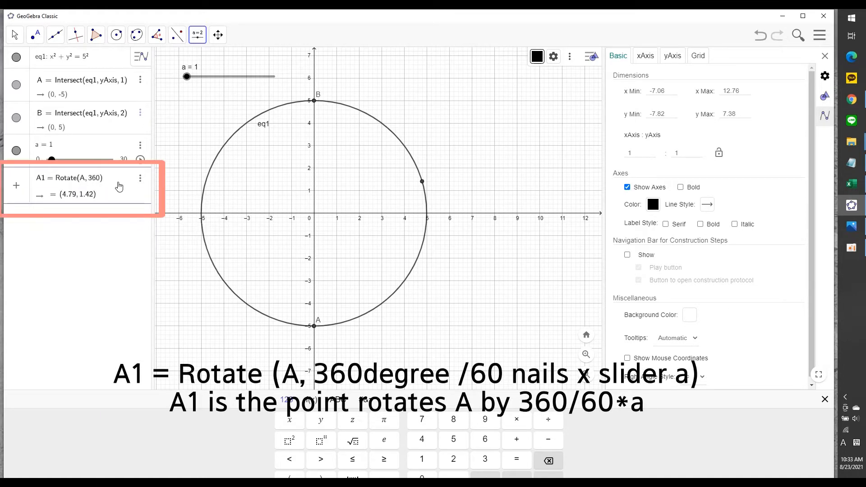
{"action": "left_click", "coordinate": [316, 400]}
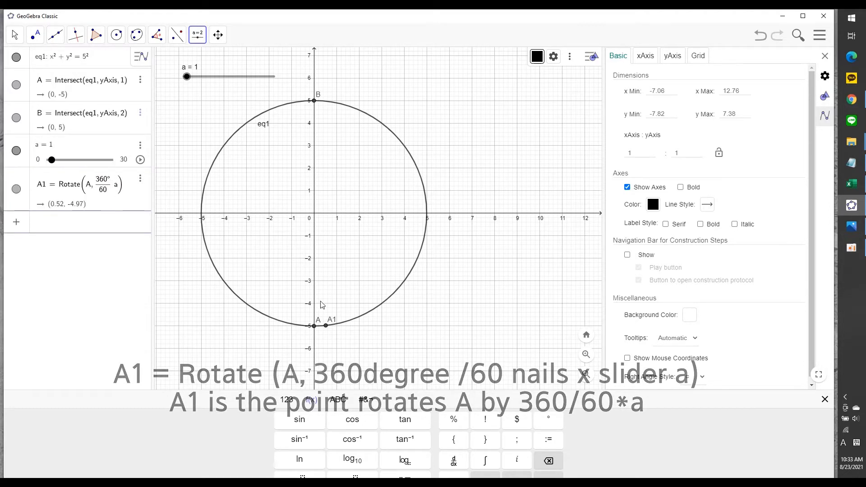
Duplicate the definition of A1 three times in the Algebra view
{"action": "left_click", "coordinate": [141, 182]}
{"action": "left_click", "coordinate": [140, 183]}
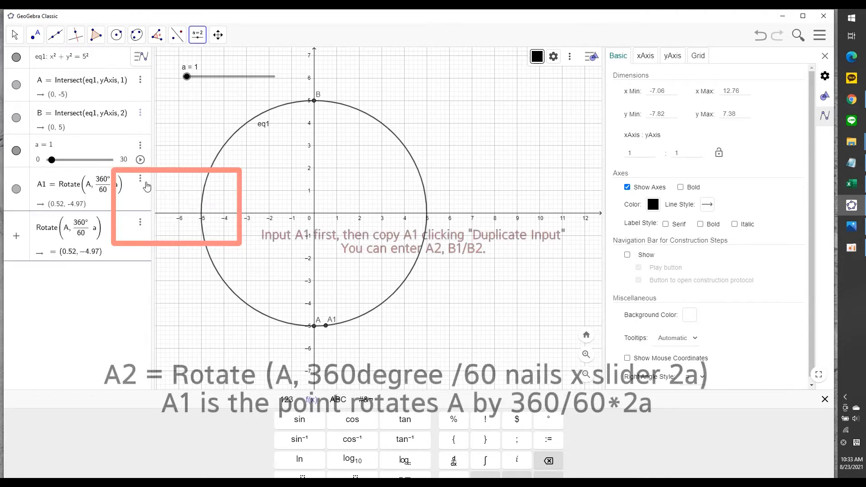
{"action": "left_click", "coordinate": [140, 185]}
{"action": "left_click", "coordinate": [159, 180]}
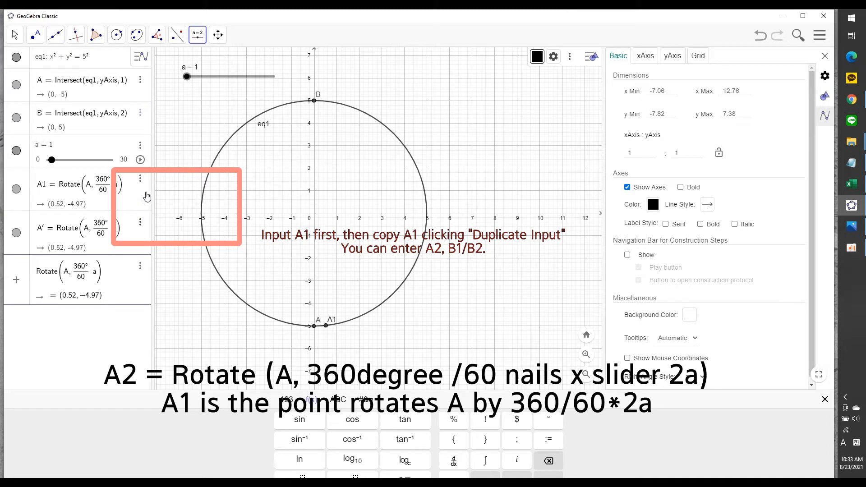
{"action": "left_click", "coordinate": [142, 184]}
{"action": "left_click", "coordinate": [146, 183]}
Change the first copy into A2 = Rotate(A, 360°/60 · 2a)
{"action": "left_click", "coordinate": [46, 233]}
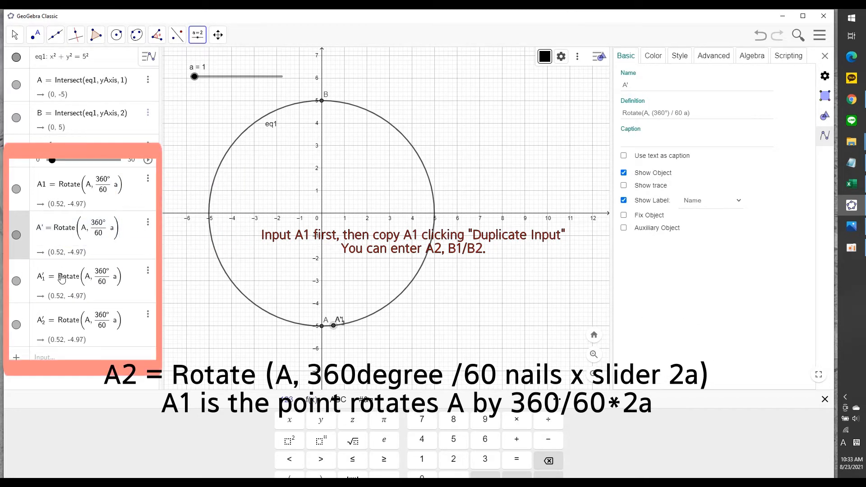
{"action": "key", "text": "BackSpace"}
{"action": "type", "text": "2"}
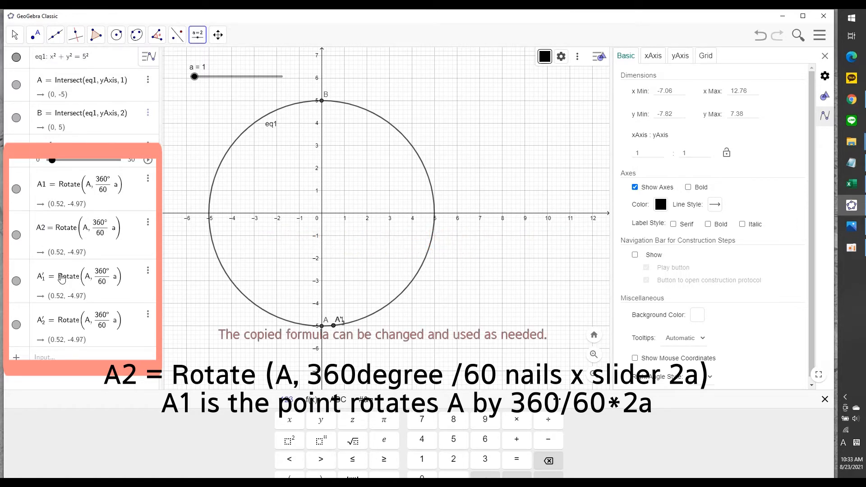
{"action": "key", "text": "Return"}
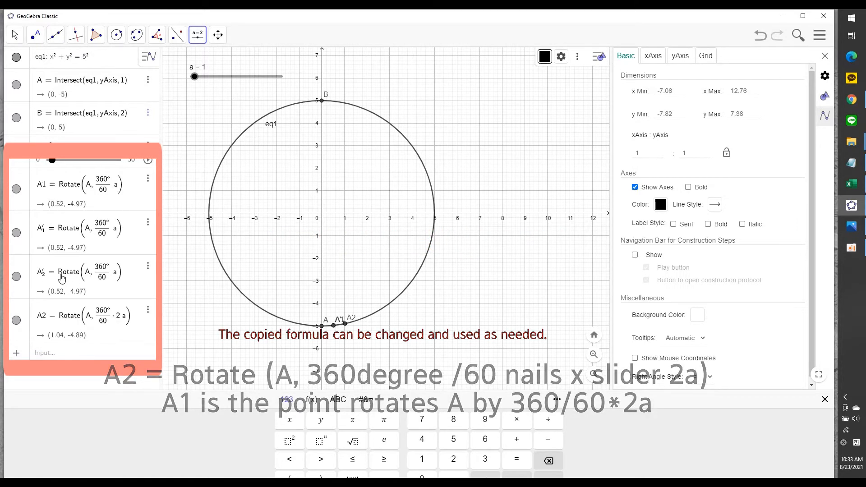
Change the next copy into B1 = Rotate(B, 360°/60 a)
{"action": "left_click", "coordinate": [62, 246]}
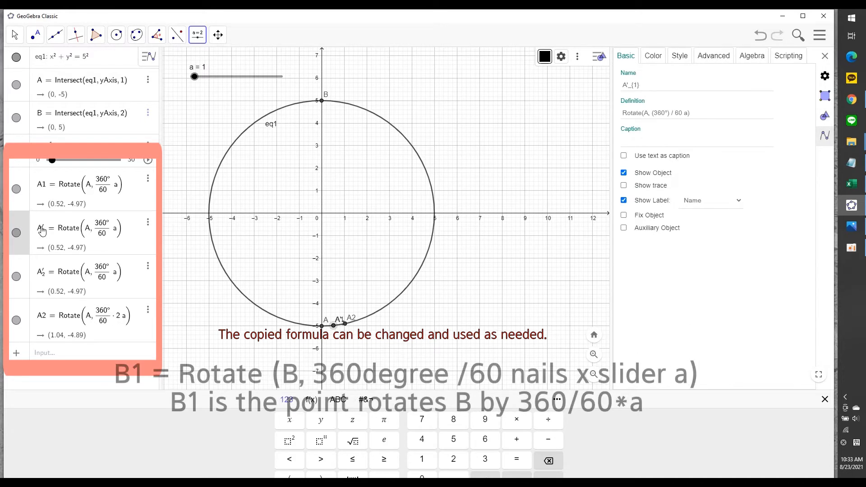
{"action": "key", "text": "BackSpace"}
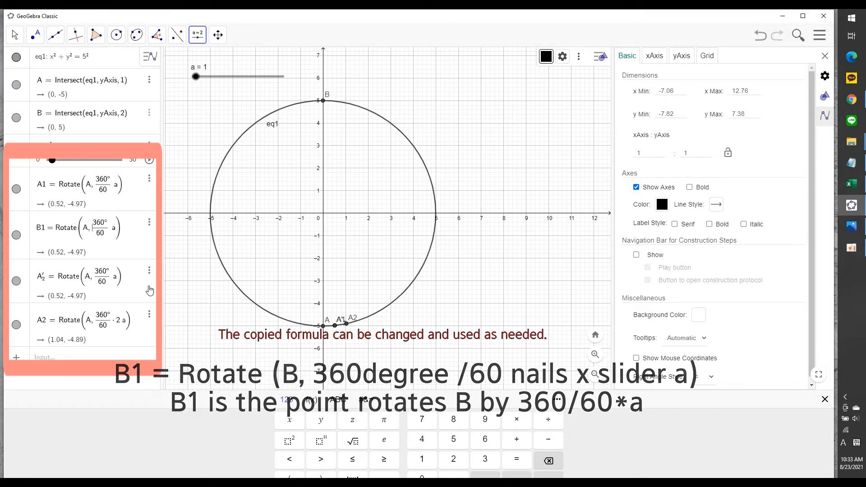
{"action": "key", "text": "BackSpace"}
{"action": "type", "text": "B"}
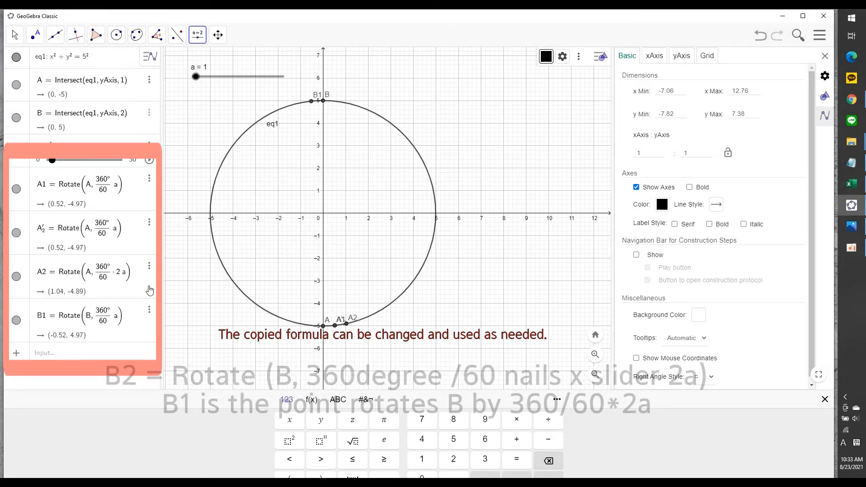
Change the remaining copy into B2 = Rotate(B, 360°/60 · 2a)
{"action": "left_click", "coordinate": [43, 232]}
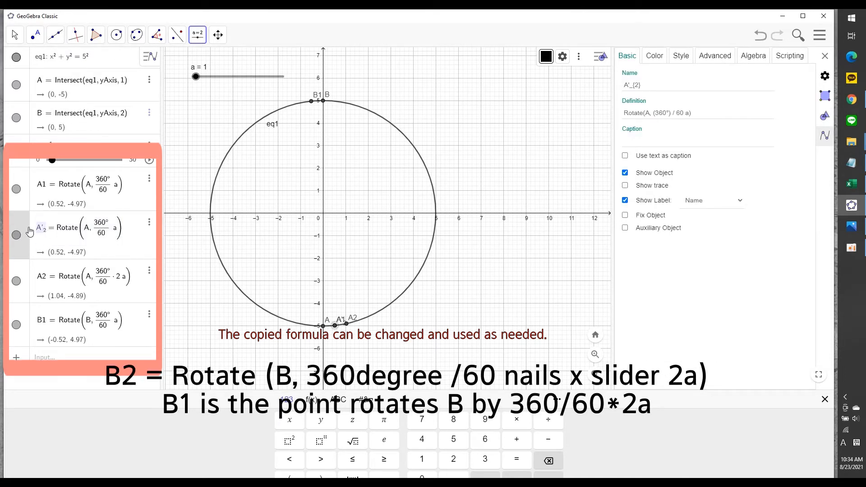
{"action": "type", "text": "B2"}
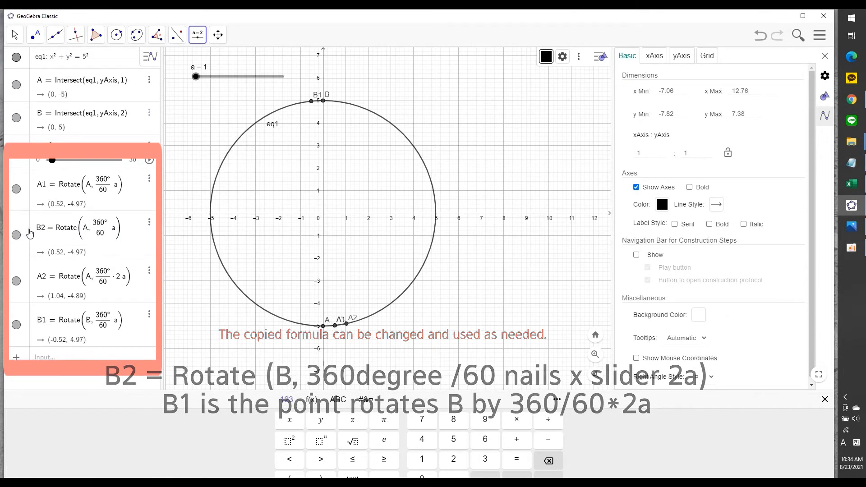
{"action": "key", "text": "Delete"}
{"action": "type", "text": "B"}
{"action": "key", "text": "Right"}
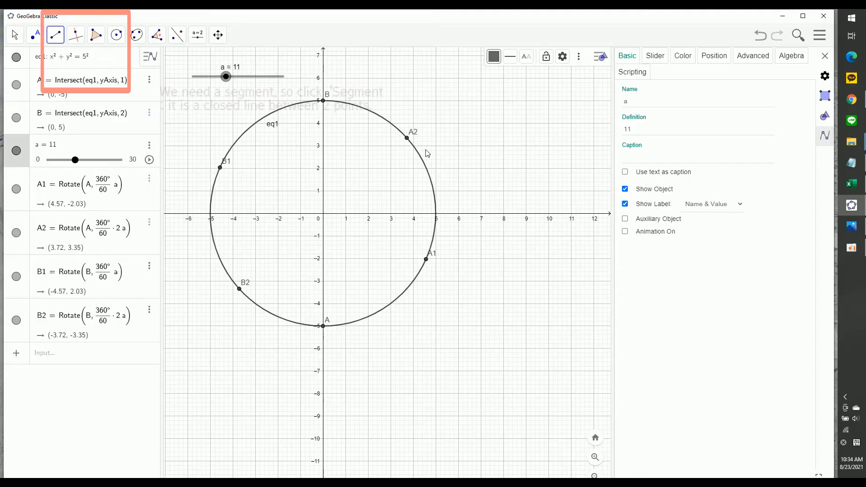
Draw a segment connecting points A1 and A2 on the circle
{"action": "left_click", "coordinate": [426, 260]}
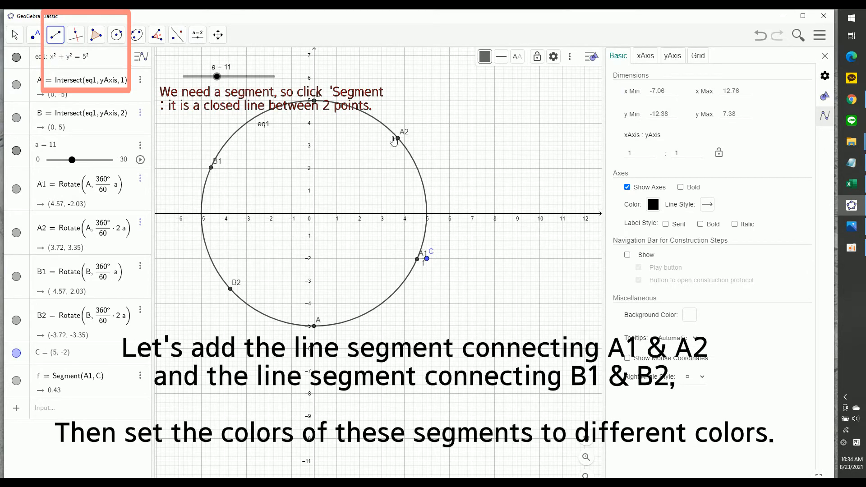
{"action": "left_click", "coordinate": [60, 40]}
{"action": "left_click", "coordinate": [89, 79]}
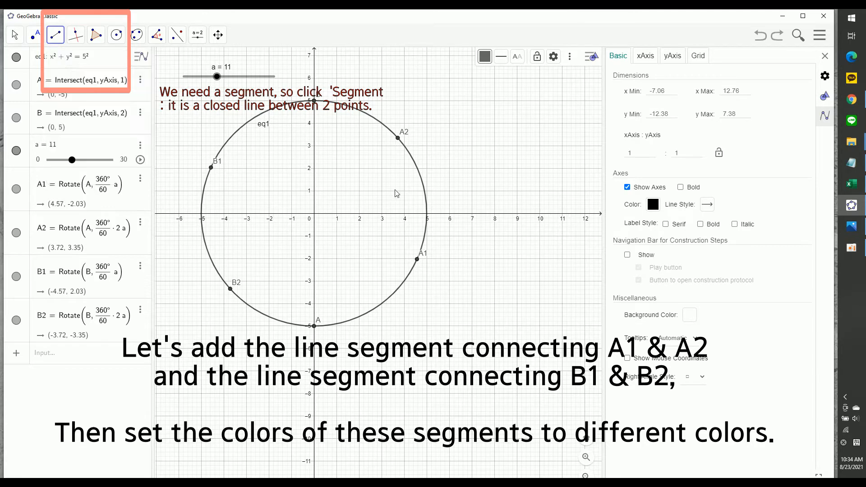
{"action": "left_click", "coordinate": [417, 262]}
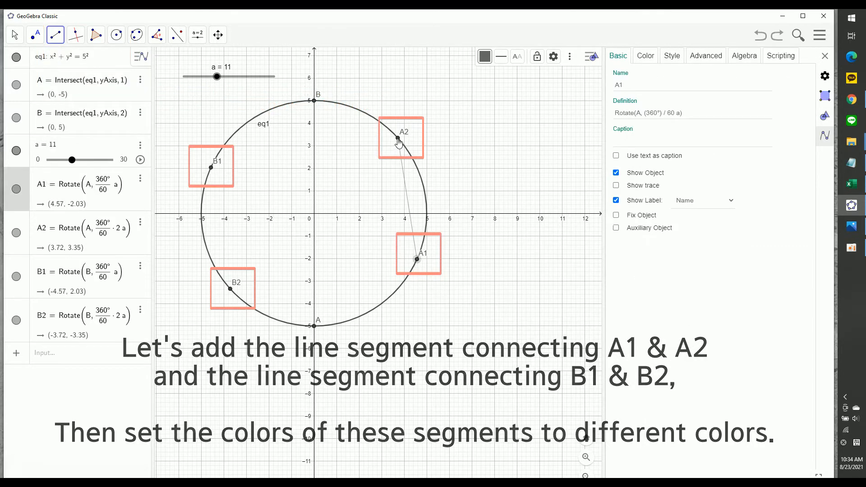
{"action": "left_click", "coordinate": [398, 140]}
Draw a segment connecting points B1 and B2, and return to the Move tool
{"action": "left_click", "coordinate": [214, 165]}
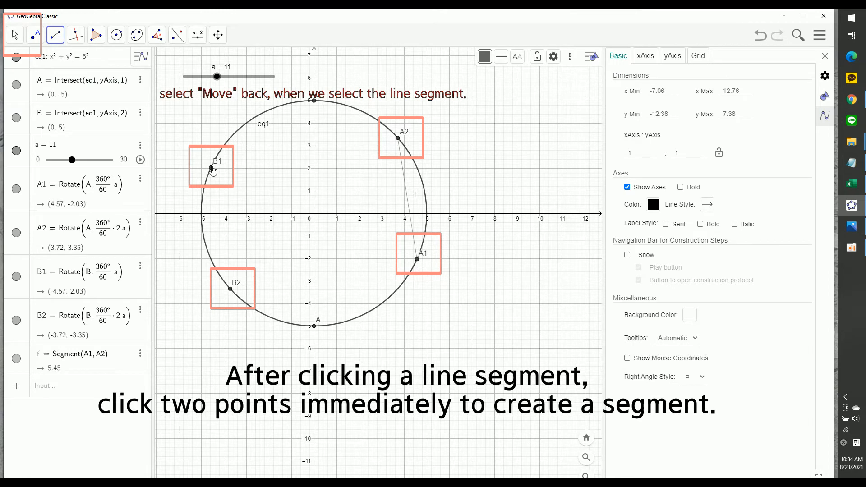
{"action": "left_click", "coordinate": [231, 289]}
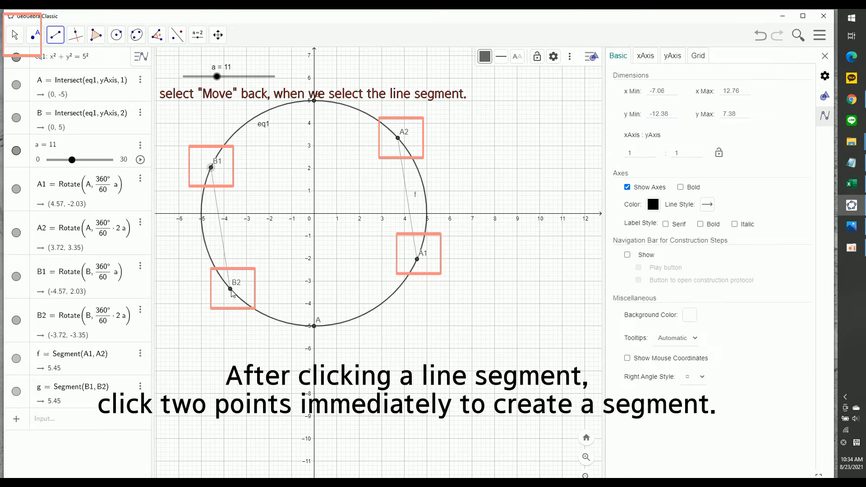
{"action": "left_click", "coordinate": [14, 35]}
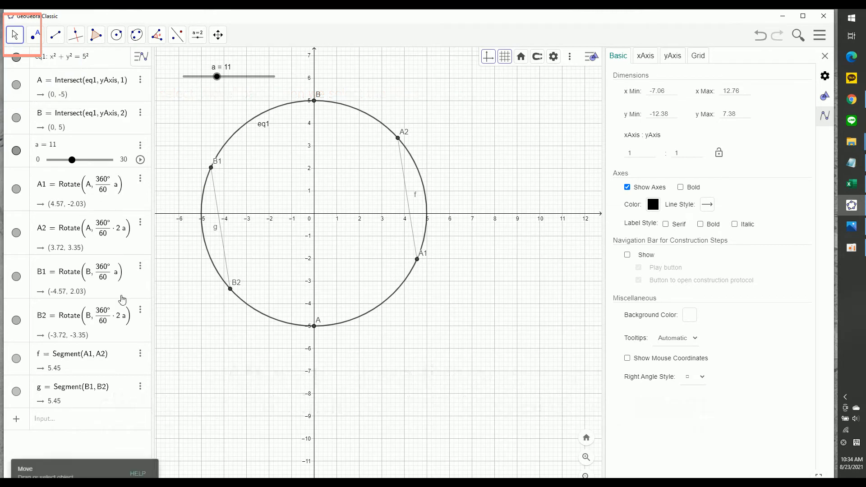
Turn on the trace for segment A1–A2 and colour it red
{"action": "left_click", "coordinate": [93, 352]}
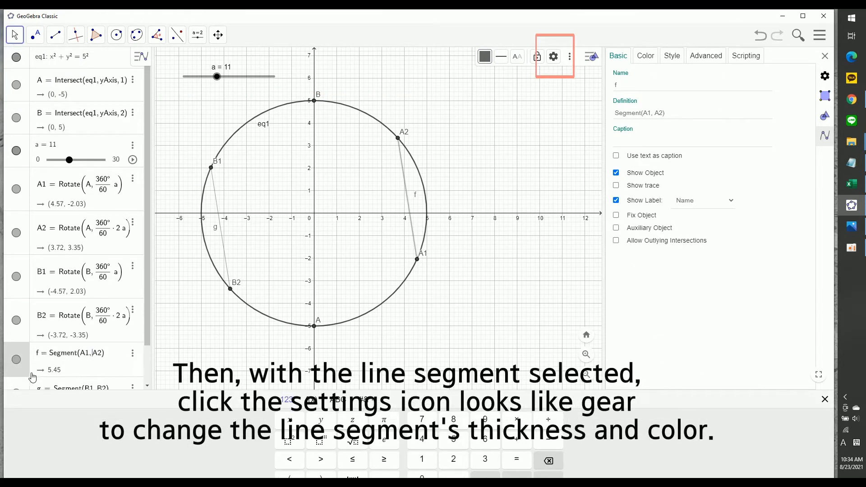
{"action": "left_click", "coordinate": [645, 190]}
{"action": "left_click", "coordinate": [485, 57]}
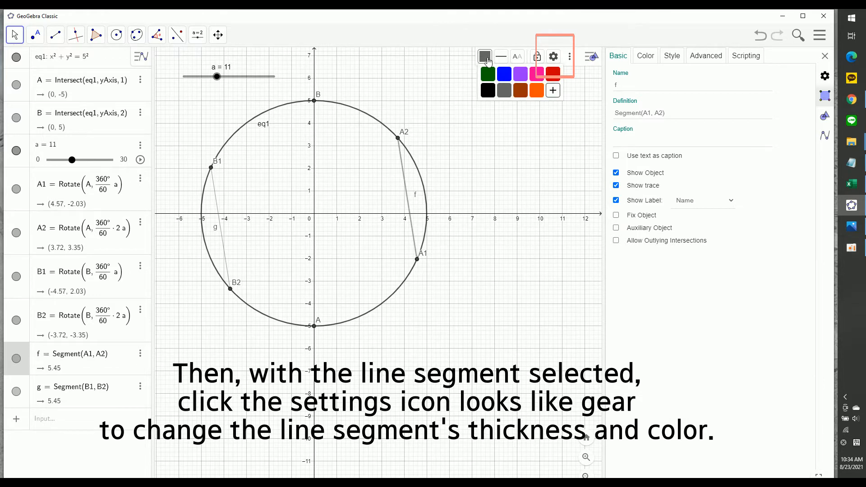
{"action": "left_click", "coordinate": [553, 74]}
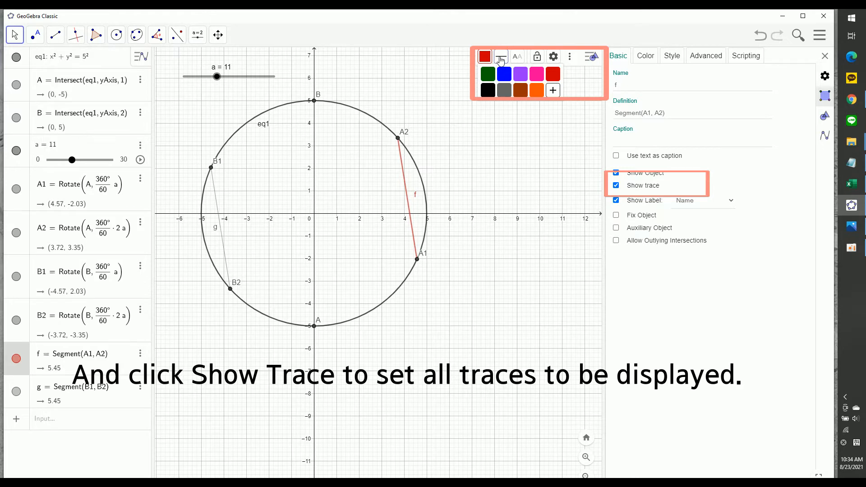
Colour segment B1–B2 blue and set the line thickness of both segments to 2
{"action": "left_click", "coordinate": [501, 58]}
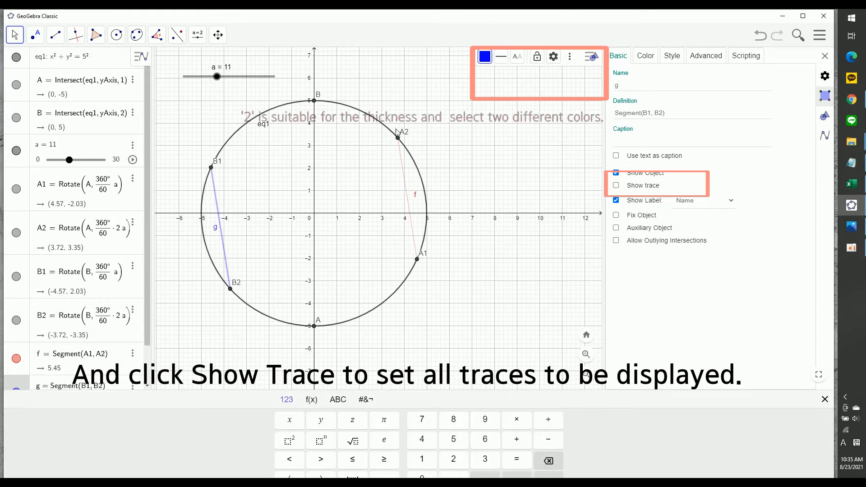
{"action": "left_click", "coordinate": [501, 57]}
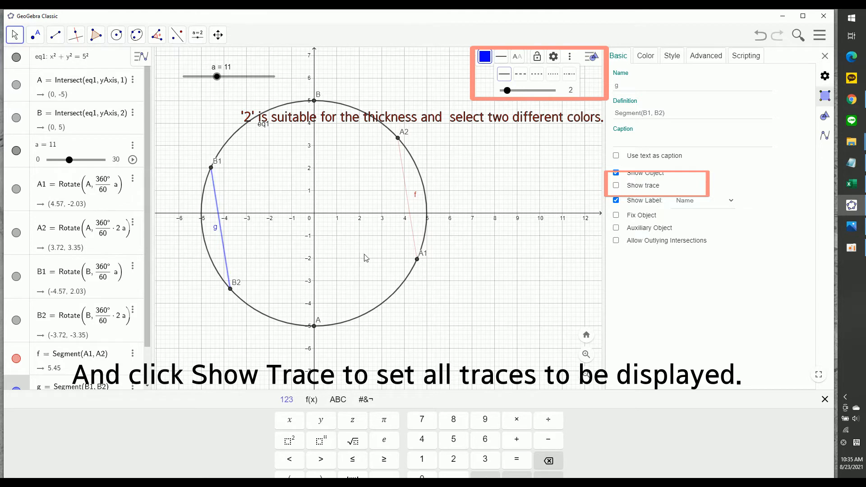
{"action": "left_click", "coordinate": [103, 364]}
{"action": "left_click", "coordinate": [501, 57]}
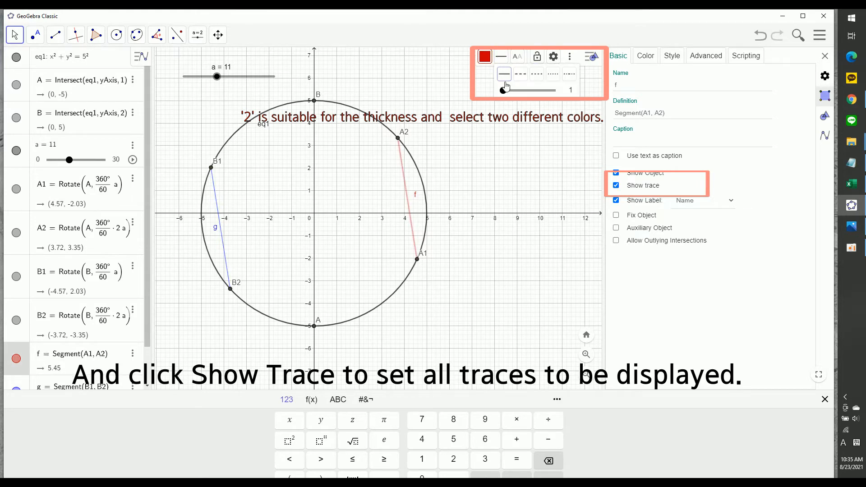
{"action": "left_click_drag", "start_coordinate": [505, 92], "coordinate": [508, 92]}
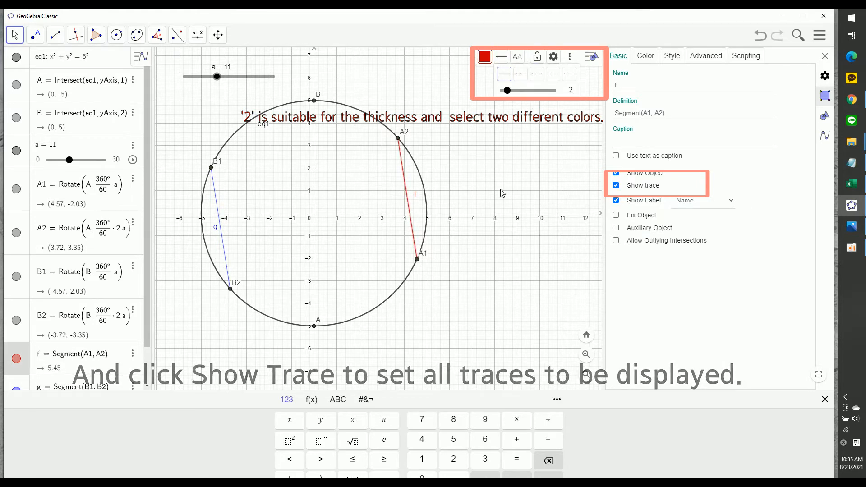
{"action": "left_click", "coordinate": [497, 176]}
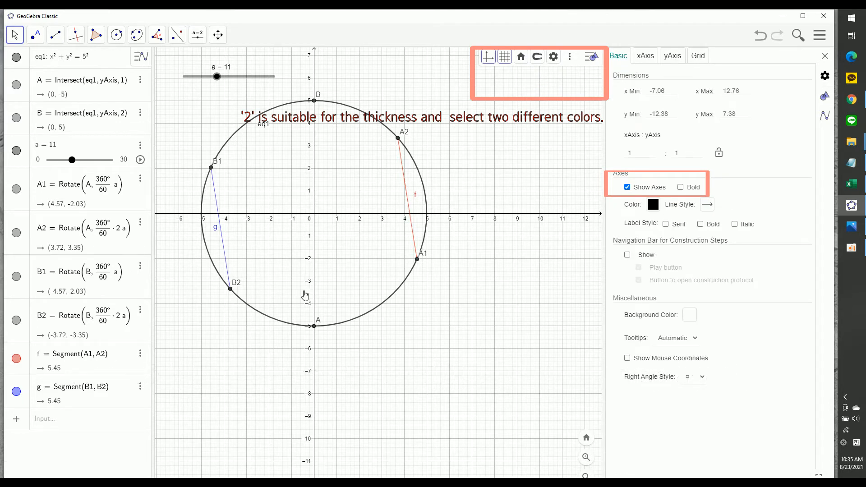
Turn on the trace for segment B1–B2
{"action": "left_click", "coordinate": [76, 397]}
{"action": "left_click", "coordinate": [617, 186]}
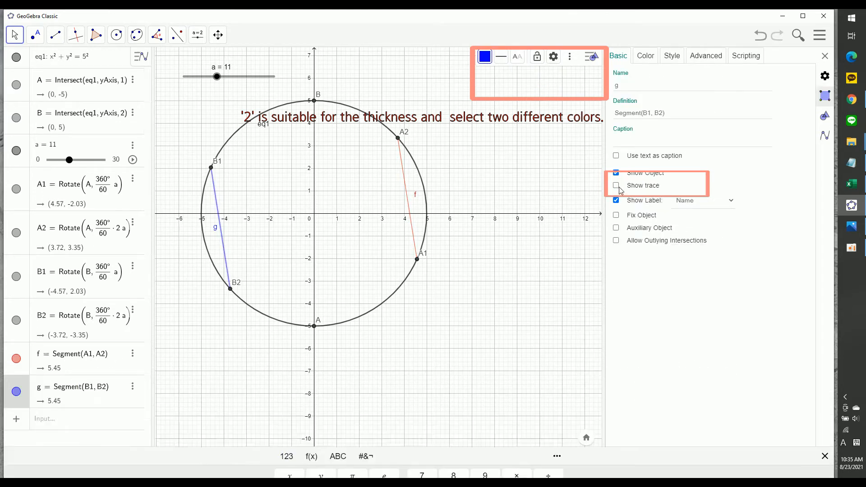
{"action": "left_click", "coordinate": [139, 419]}
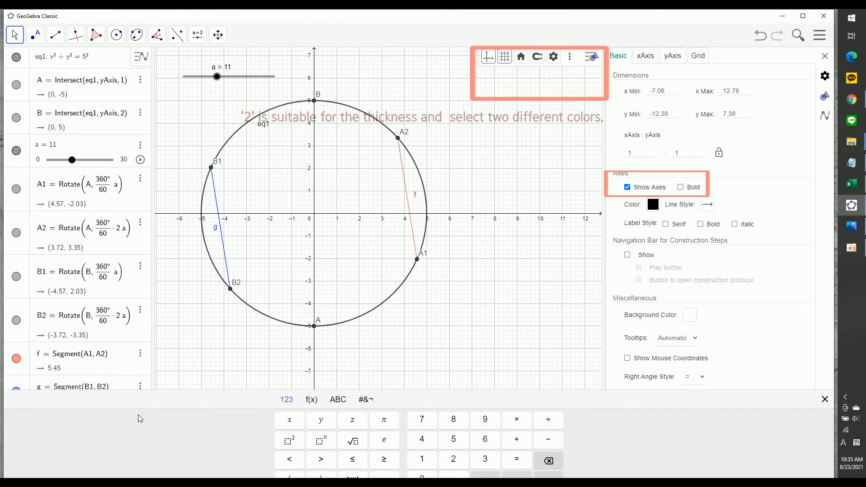
Set slider a to 0 and animate it to trace the red and blue string pattern, stopping once the pattern is complete
{"action": "left_click_drag", "start_coordinate": [69, 163], "coordinate": [50, 161]}
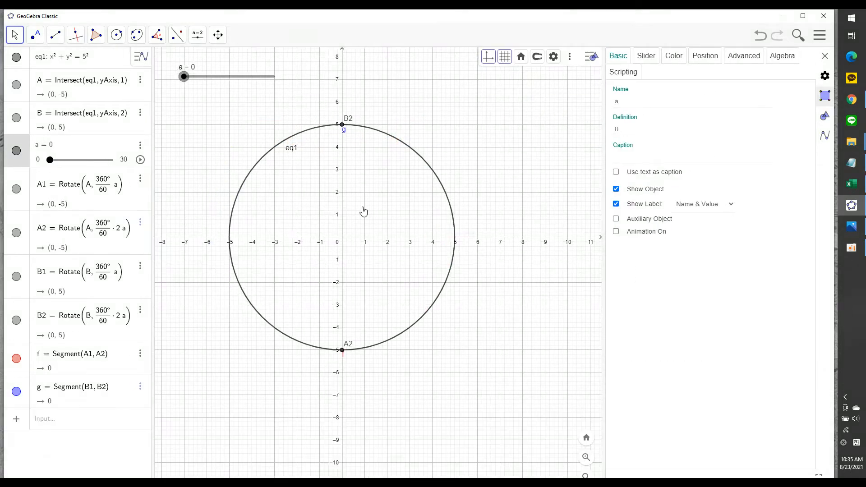
{"action": "left_click", "coordinate": [141, 160]}
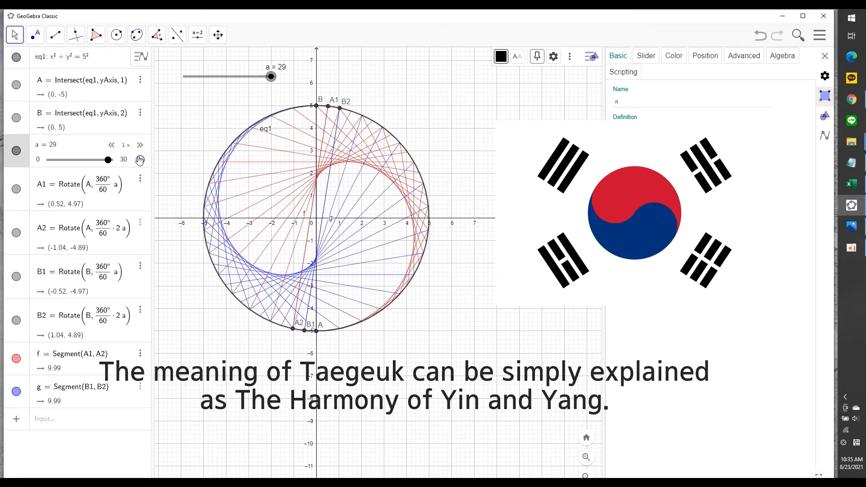
{"action": "left_click", "coordinate": [140, 159]}
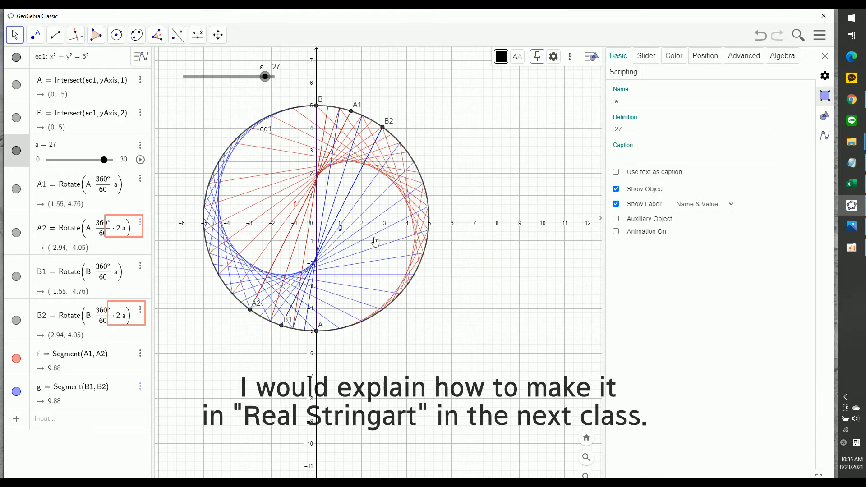
Change the definition of A2 to Rotate(A, 360°/60 · 1.5a)
{"action": "left_click", "coordinate": [118, 192]}
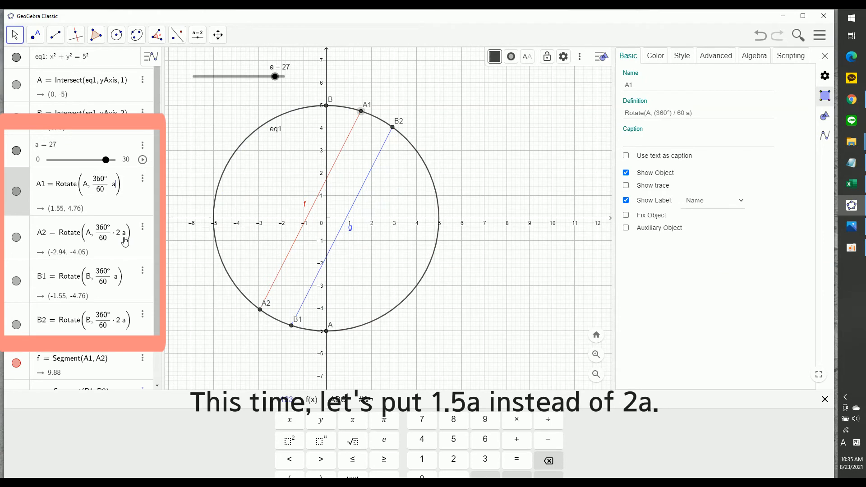
{"action": "left_click", "coordinate": [122, 238]}
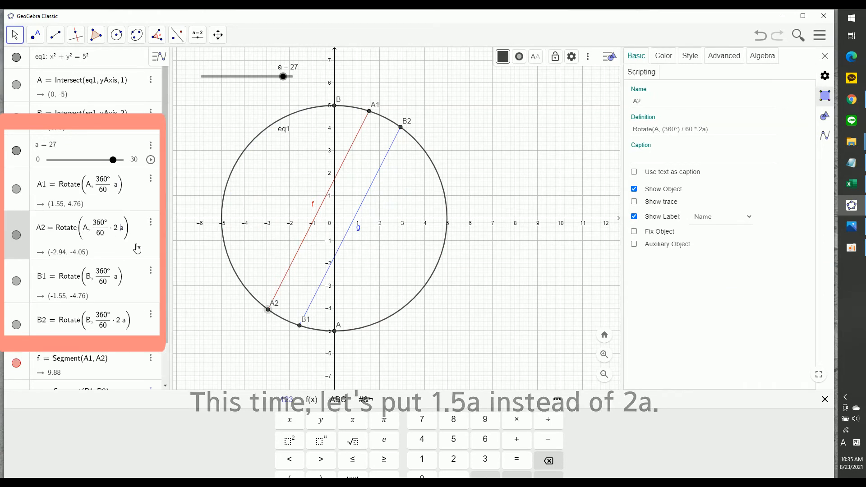
{"action": "key", "text": "BackSpace"}
{"action": "type", "text": "1.5"}
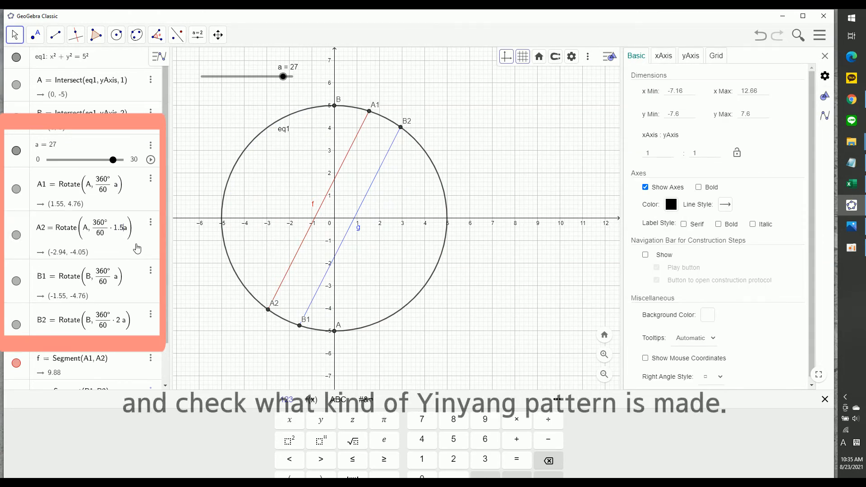
{"action": "key", "text": "Return"}
Change the definition of B2 to Rotate(B, 360°/60 · 1.5a)
{"action": "left_click", "coordinate": [119, 279]}
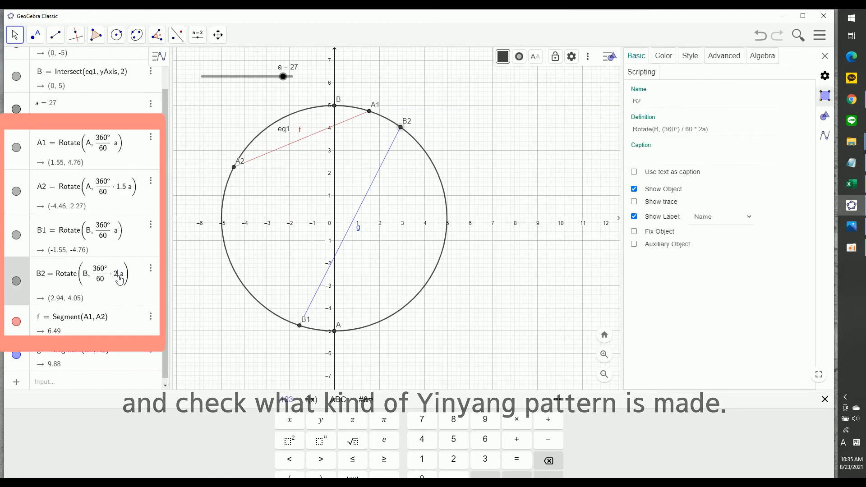
{"action": "key", "text": "BackSpace"}
{"action": "type", "text": "1.5"}
{"action": "key", "text": "Return"}
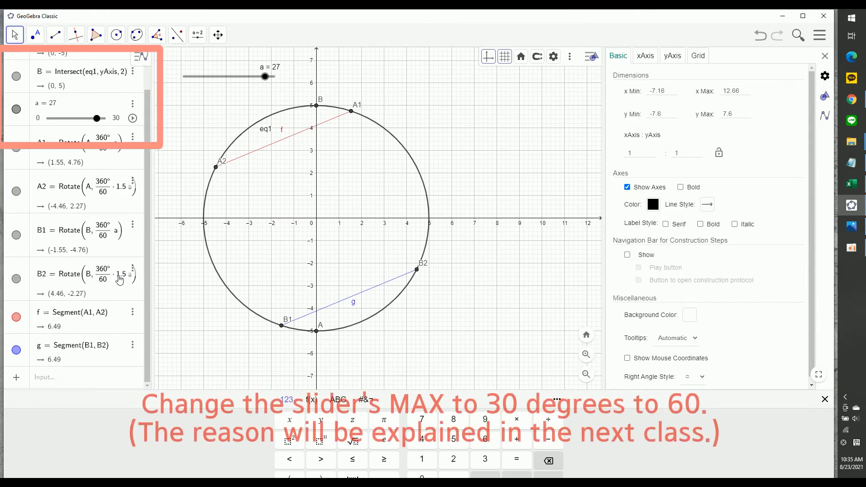
Set slider a's maximum to 60 and animate it, raising the speed to 1.5×, until the new string pattern is traced
{"action": "left_click", "coordinate": [117, 118]}
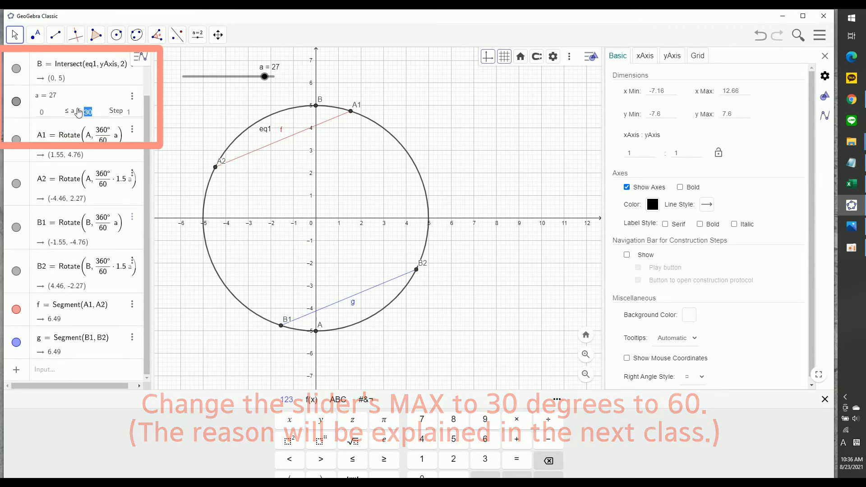
{"action": "left_click", "coordinate": [140, 160]}
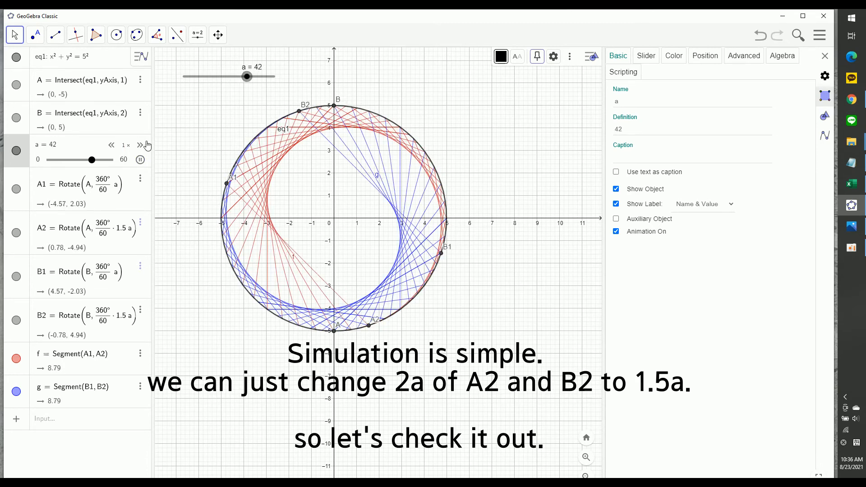
{"action": "left_click", "coordinate": [140, 145]}
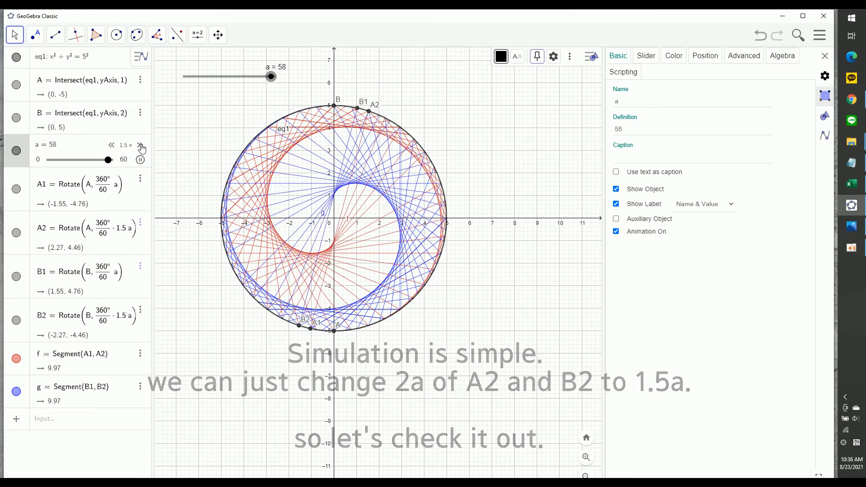
{"action": "left_click", "coordinate": [140, 160]}
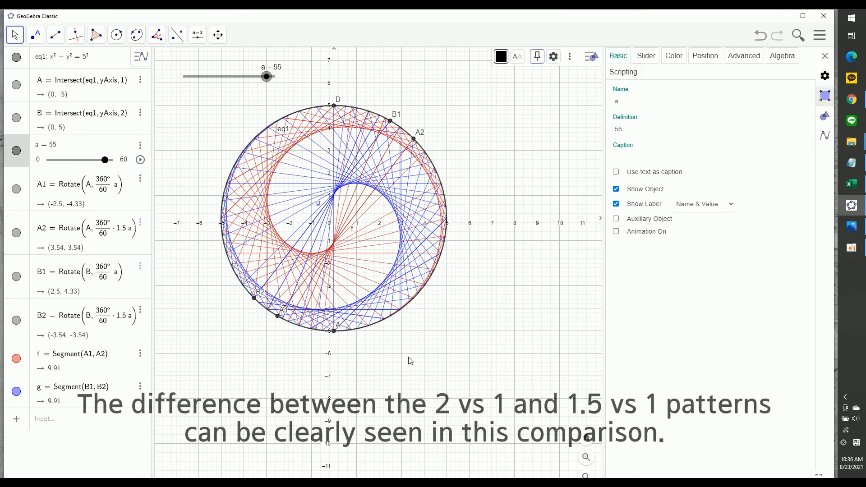